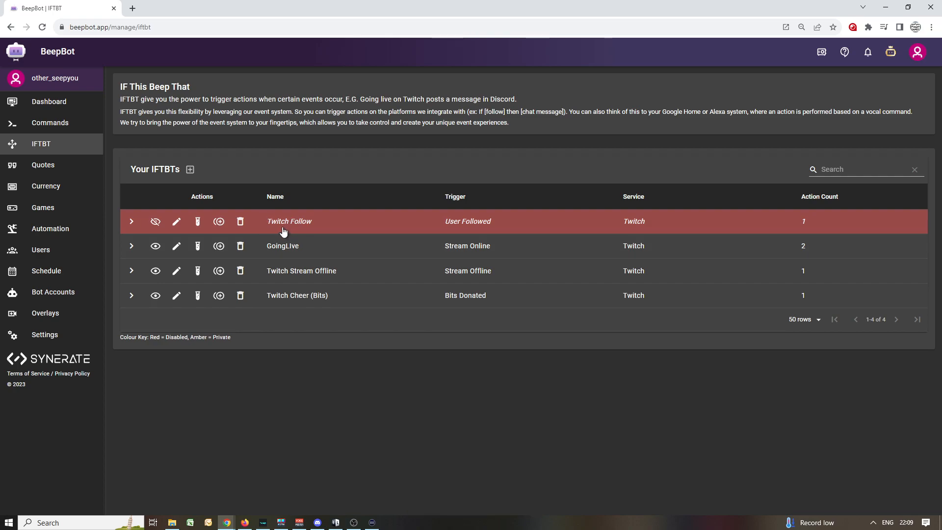
# Enable the Twitch Follow IFTBT and review its message action, available action types and completion settings, finishing the edit.
pyautogui.click(154, 221)
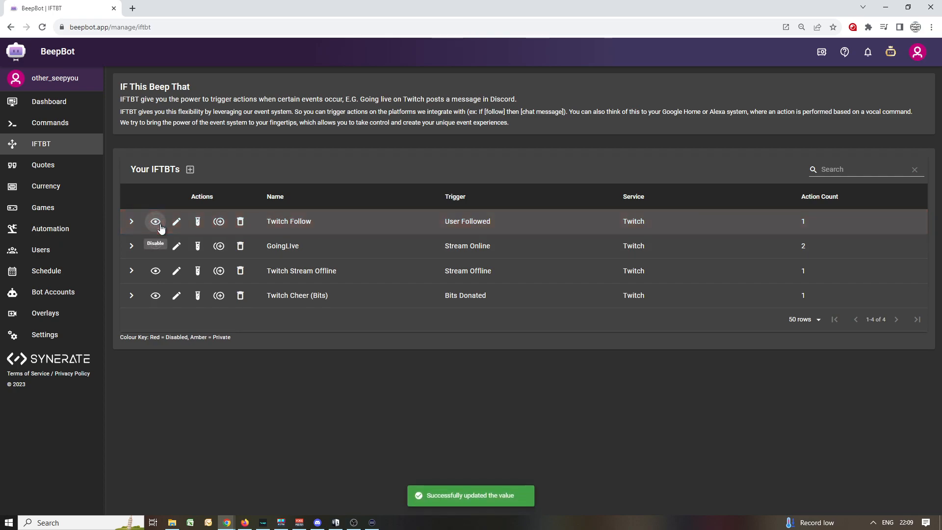
pyautogui.click(177, 225)
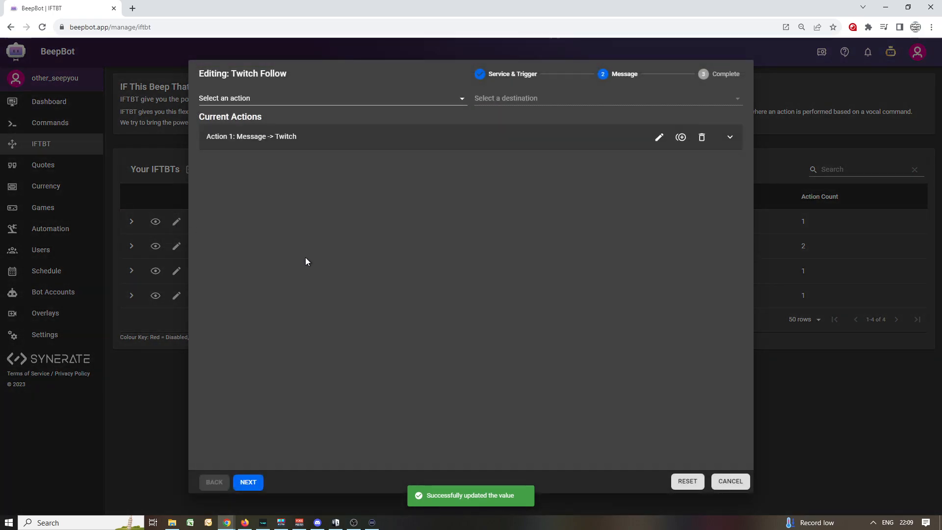
pyautogui.click(361, 142)
pyautogui.click(659, 137)
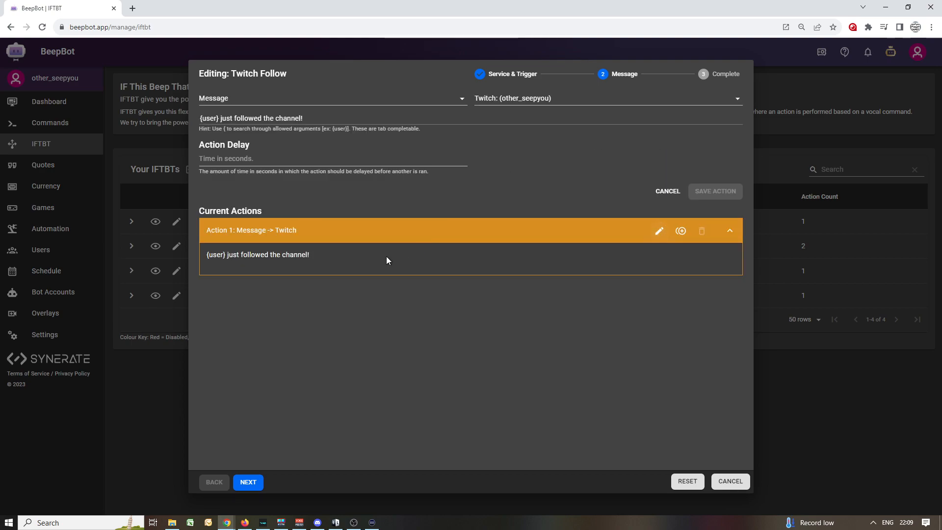
pyautogui.click(309, 99)
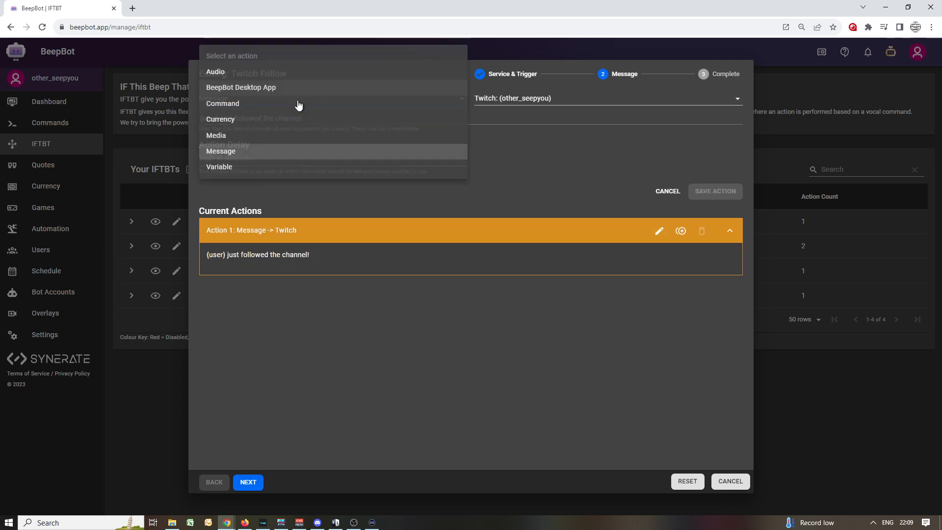
pyautogui.click(501, 202)
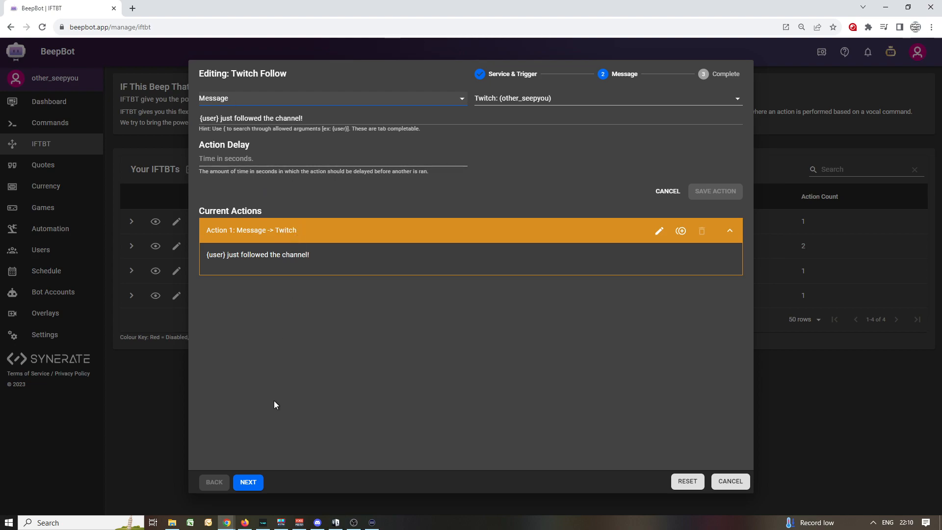
pyautogui.click(248, 481)
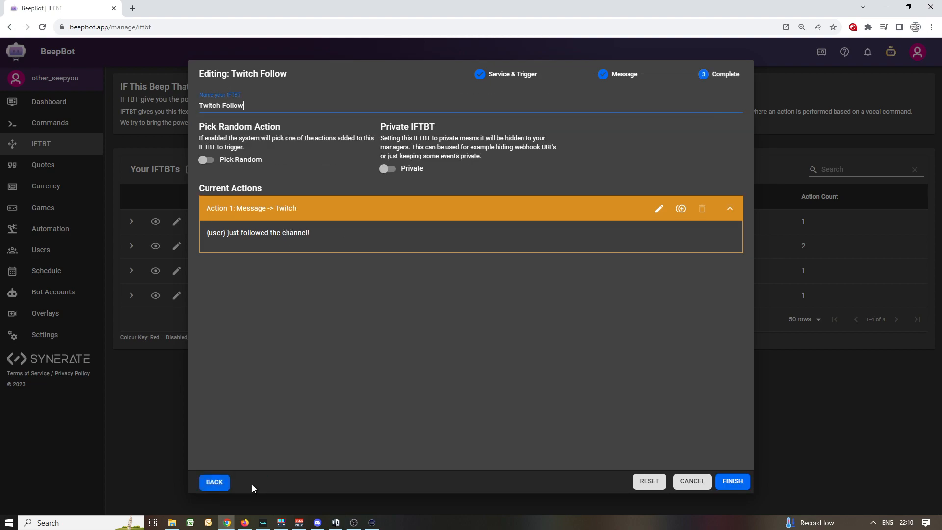
pyautogui.click(730, 482)
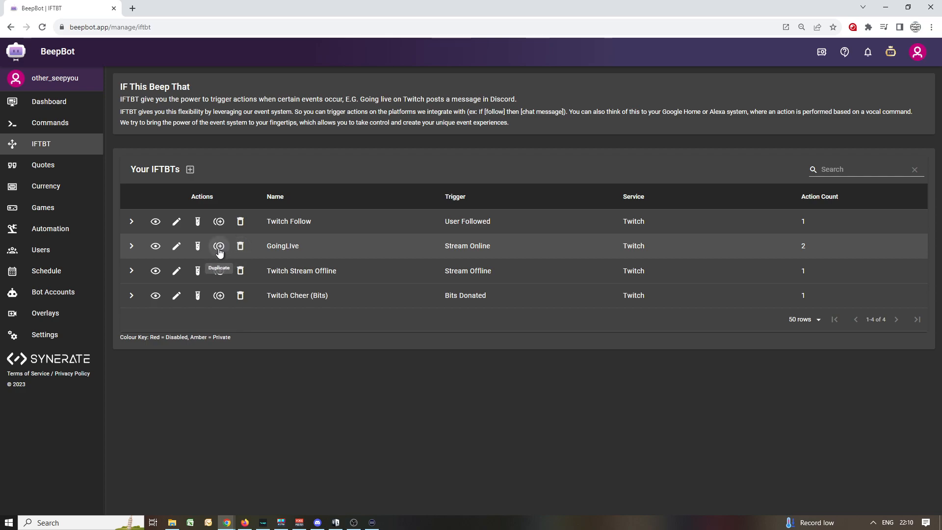
# Check the advanced options of the command and message actions in the GoingLive IFTBT.
pyautogui.click(131, 246)
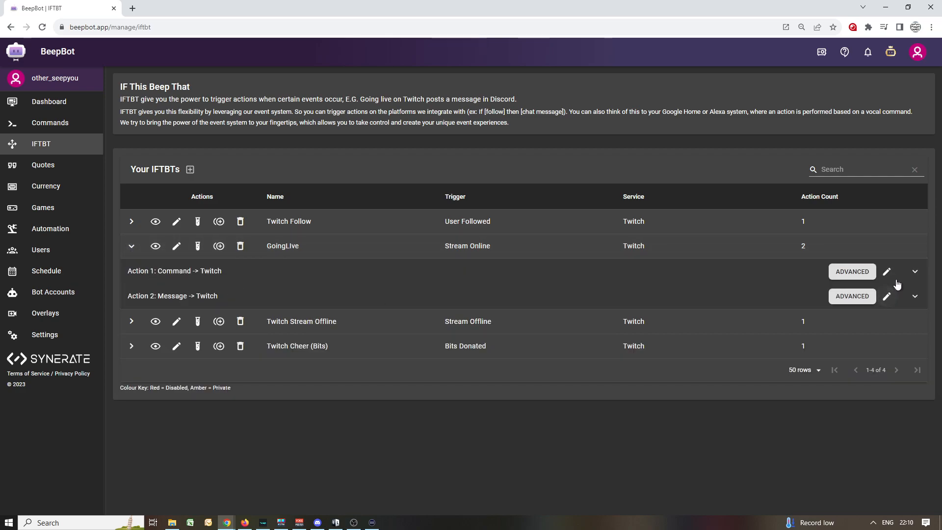
pyautogui.click(854, 272)
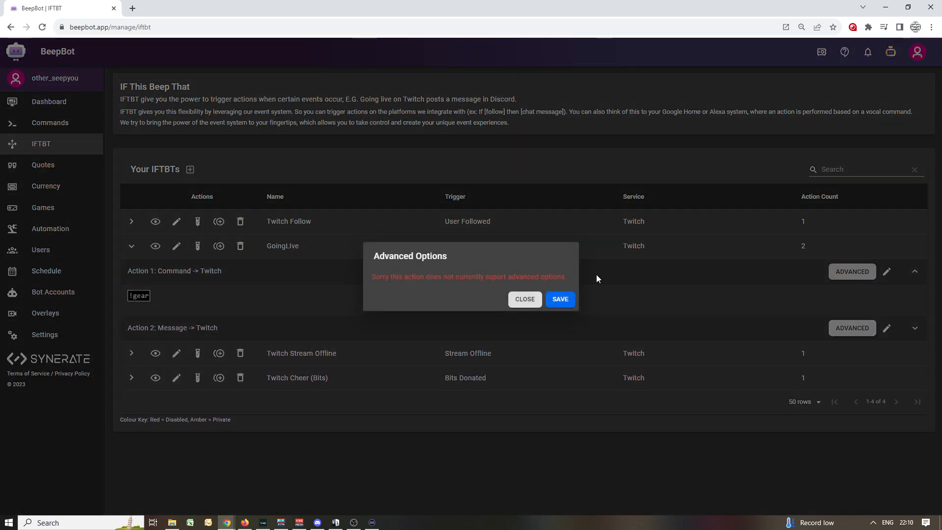
pyautogui.click(525, 299)
pyautogui.click(852, 328)
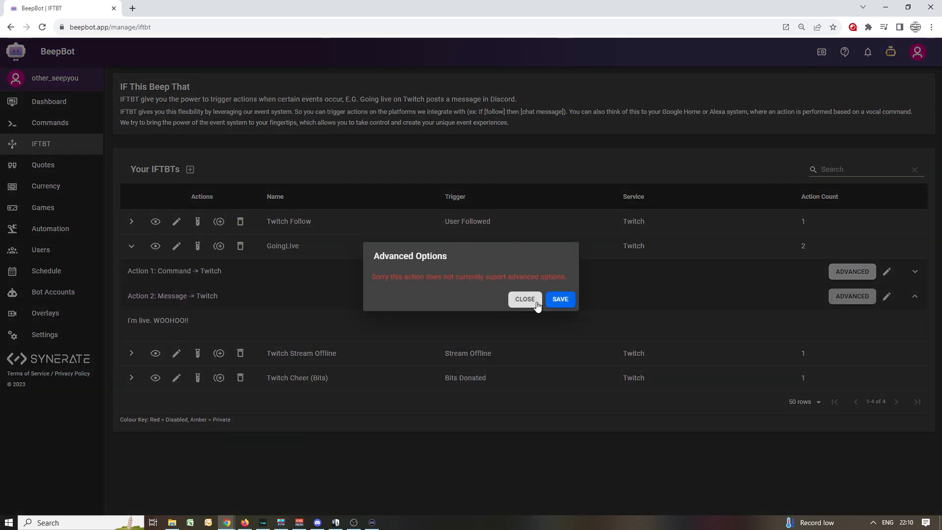
pyautogui.click(522, 301)
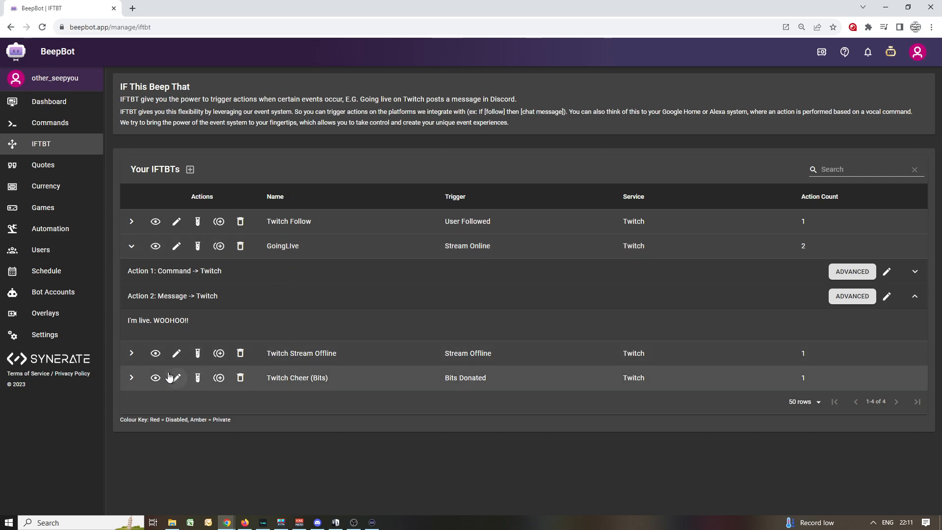
pyautogui.click(131, 245)
# Add a constraint to the Twitch Cheer (Bits) message action with property Message, comparison type Contains and value "bubble".
pyautogui.click(133, 297)
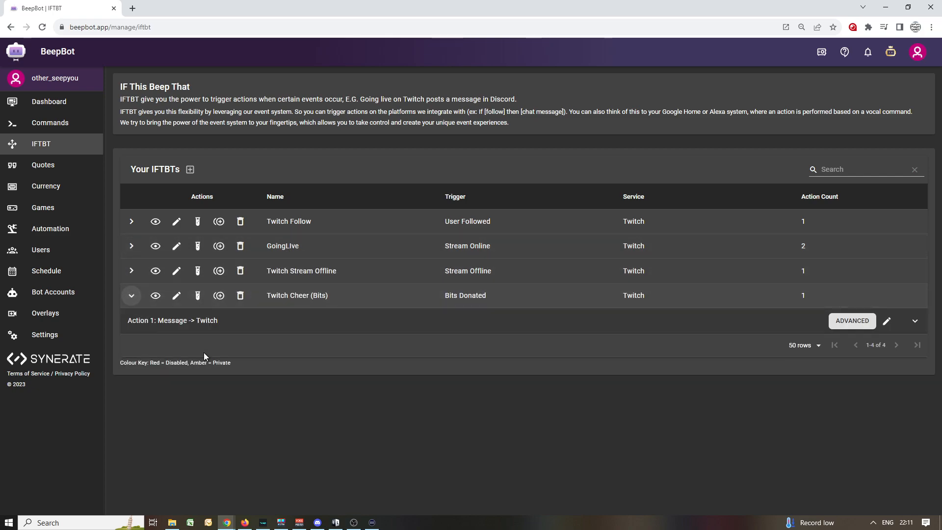
pyautogui.click(853, 320)
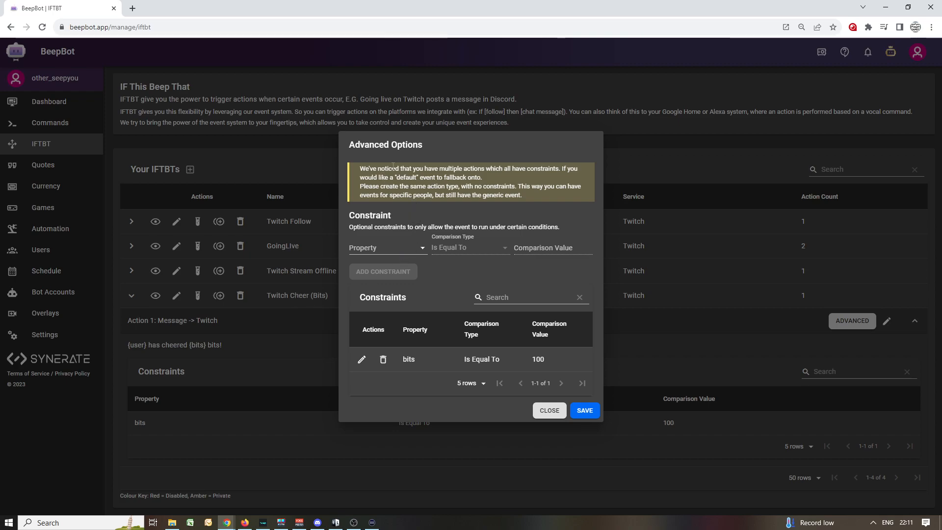
pyautogui.moveTo(360, 170); pyautogui.dragTo(516, 180)
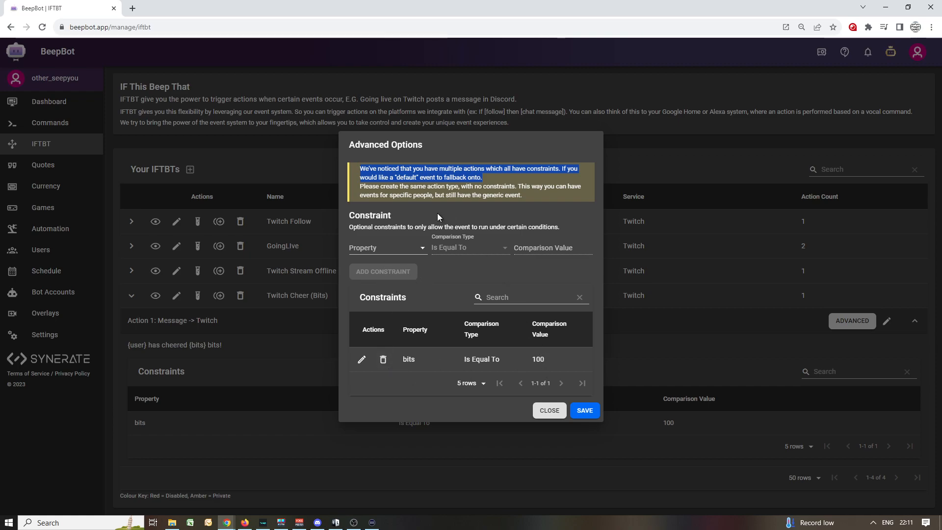
pyautogui.moveTo(381, 187); pyautogui.dragTo(530, 195)
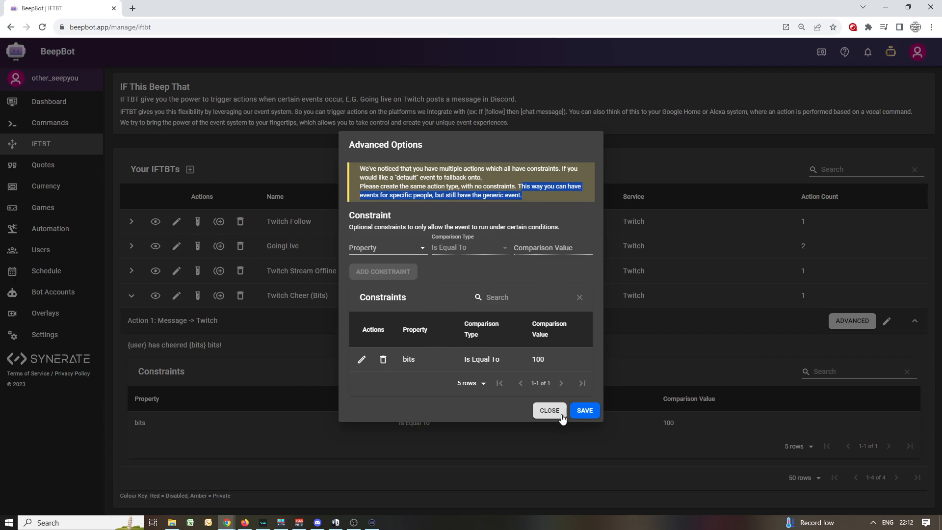
pyautogui.click(378, 247)
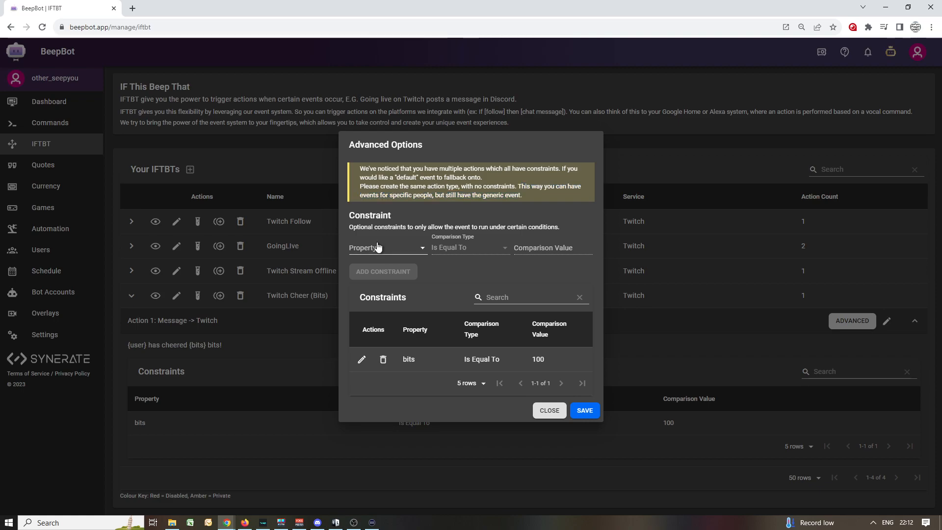
pyautogui.click(381, 265)
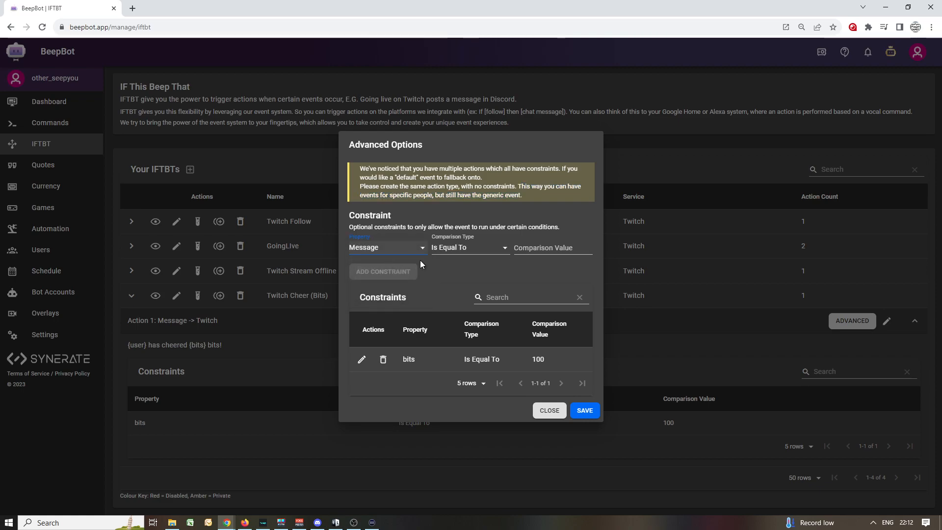
pyautogui.click(470, 255)
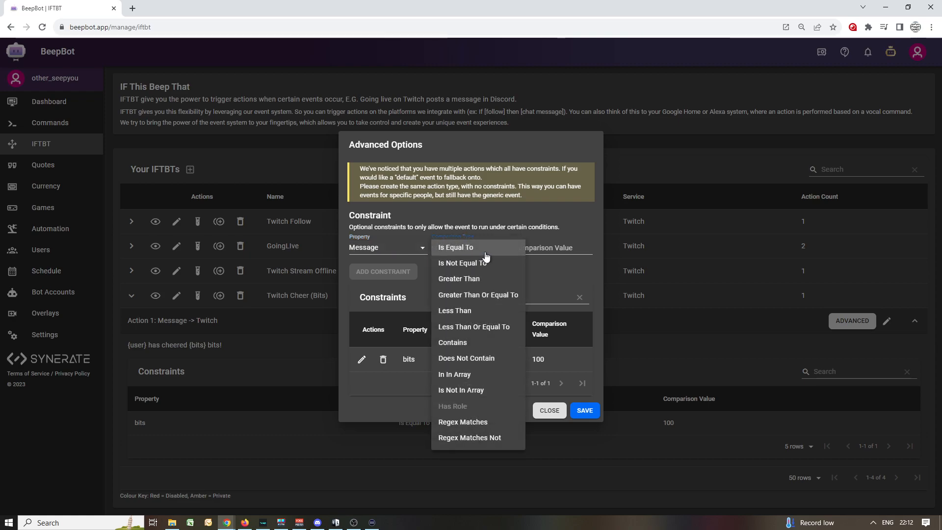
pyautogui.click(460, 343)
pyautogui.click(538, 252)
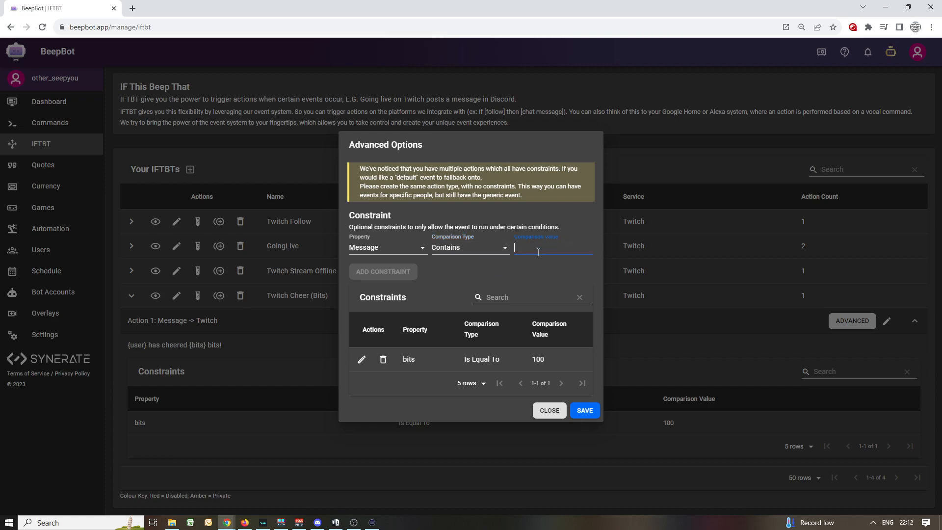
pyautogui.write('bubble')
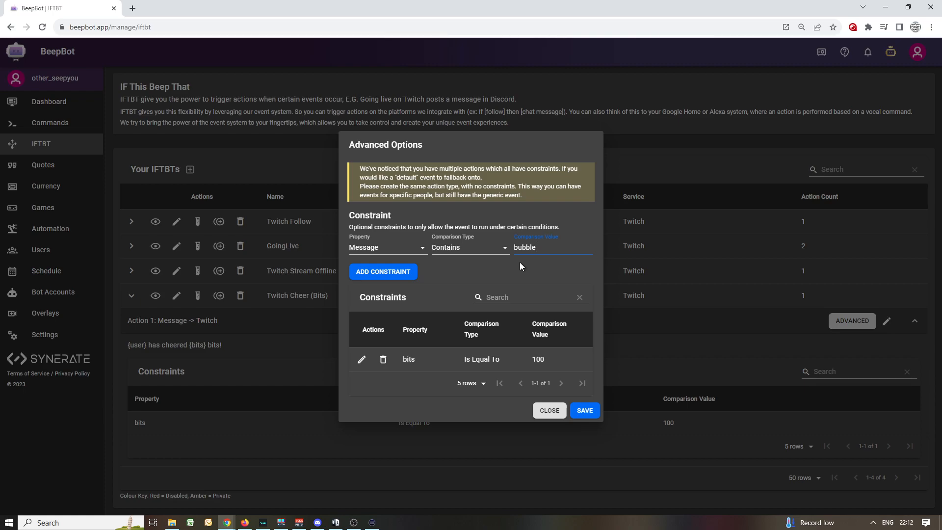
pyautogui.click(412, 272)
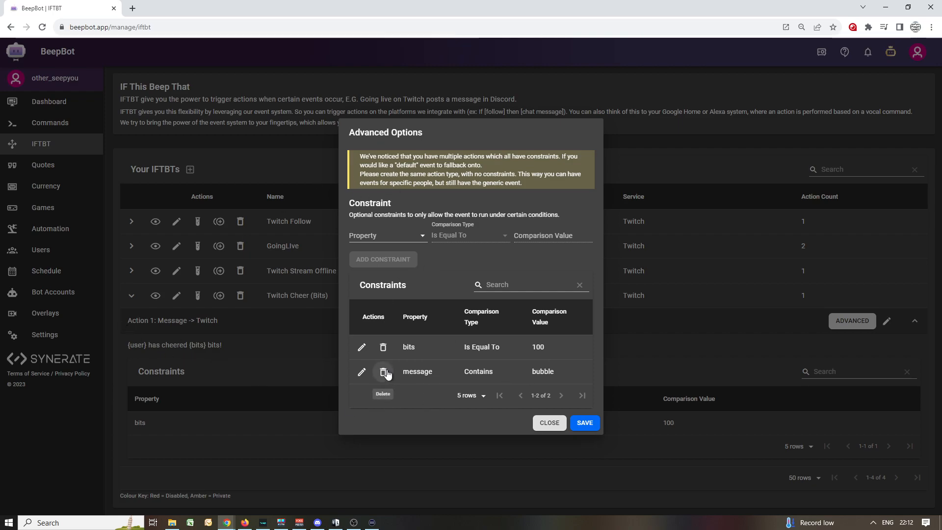
# Delete the bits constraint from the Twitch Cheer (Bits) message action, save, and check its stored constraints.
pyautogui.click(383, 347)
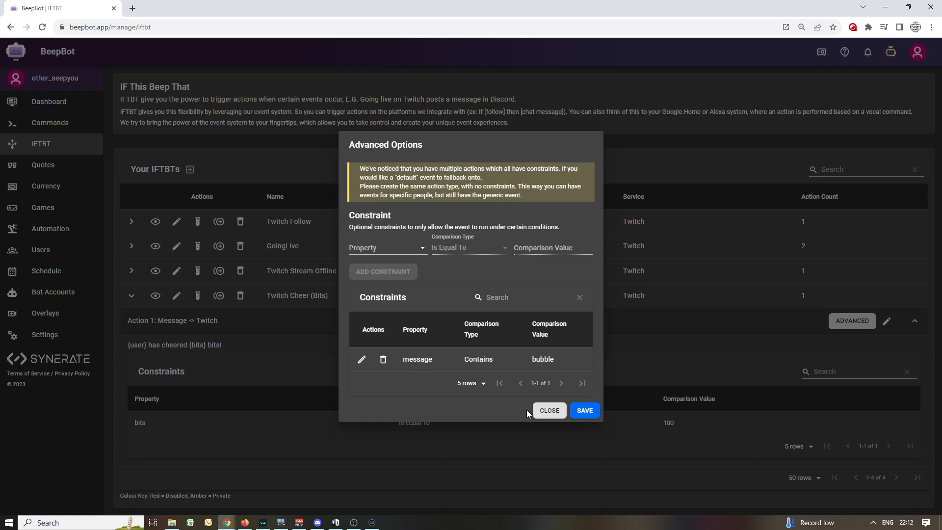
pyautogui.click(584, 415)
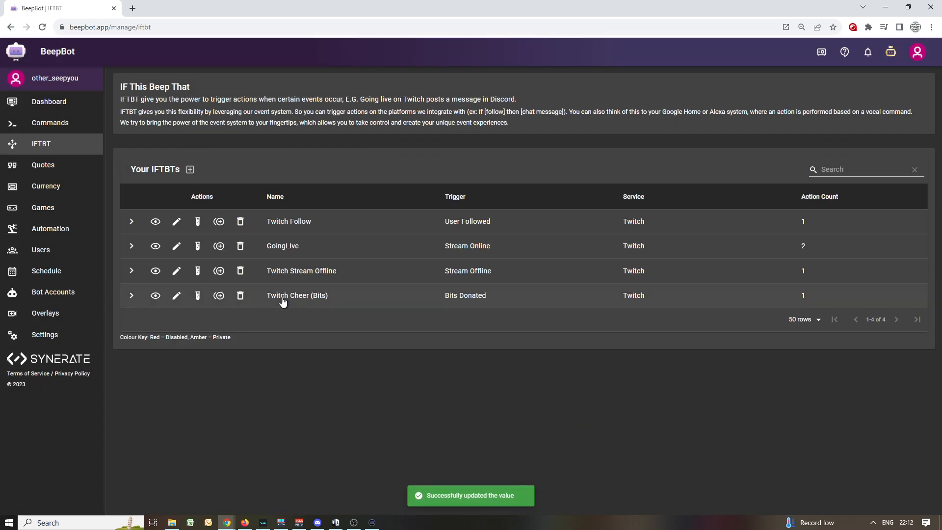
pyautogui.click(131, 295)
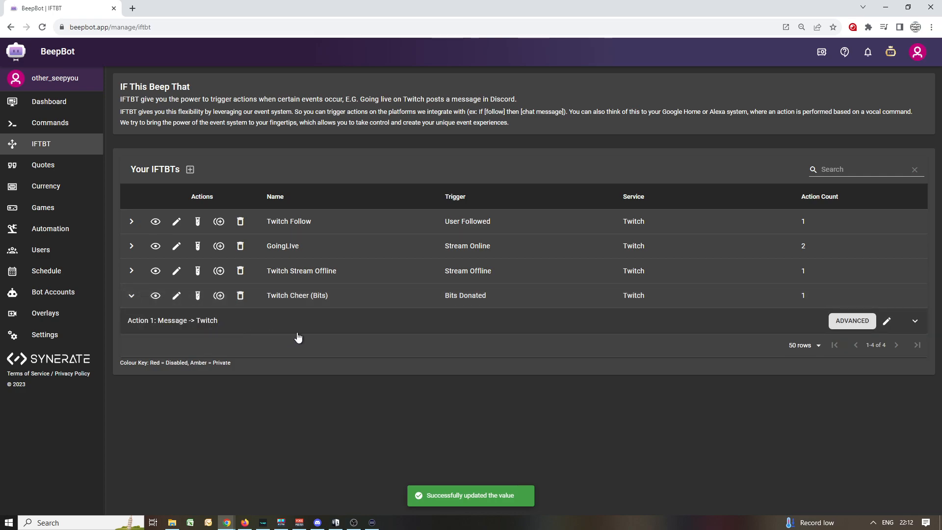
pyautogui.click(835, 327)
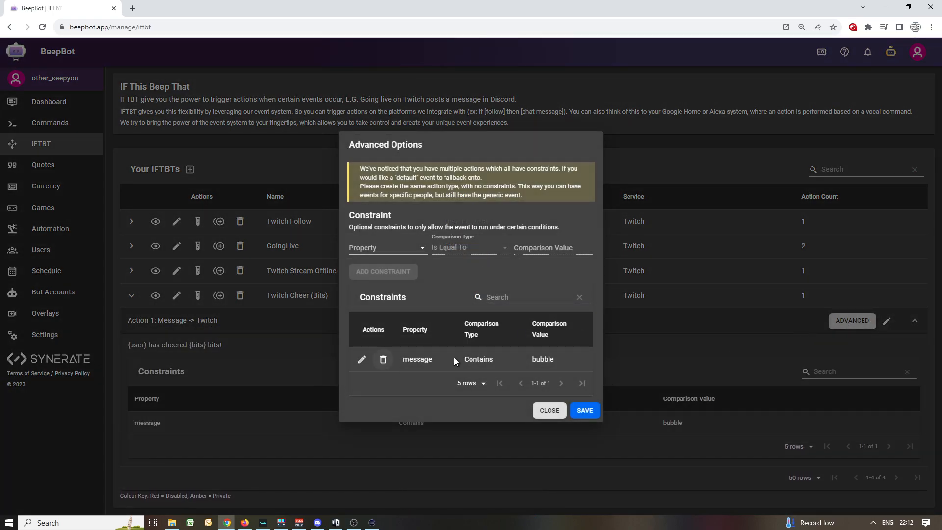
pyautogui.click(549, 410)
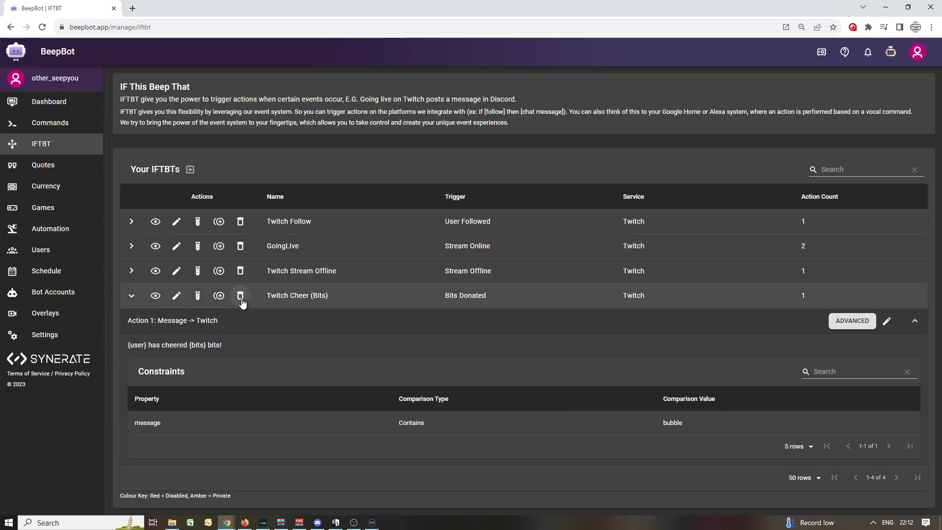
# Duplicate the Twitch Cheer (Bits) IFTBT under the name "Twitch Cheer (Bits) 100".
pyautogui.click(220, 296)
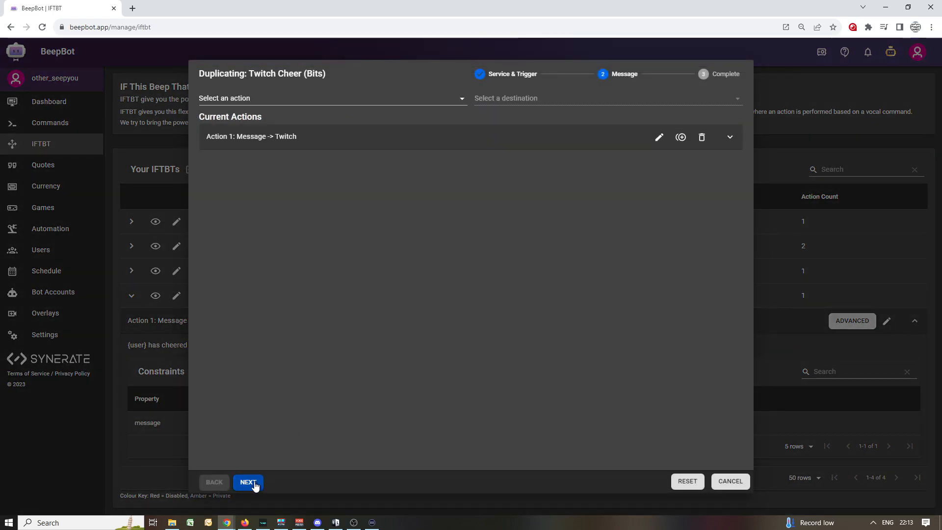
pyautogui.click(729, 138)
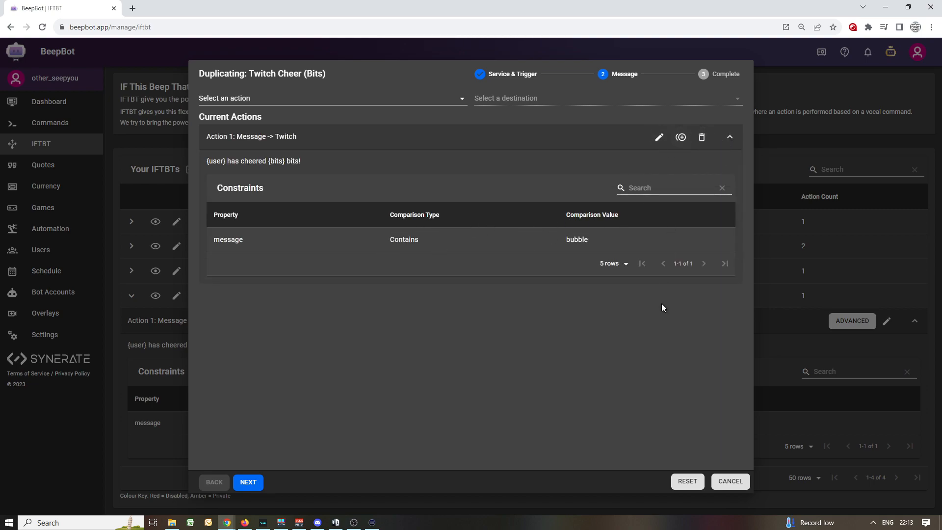
pyautogui.click(248, 482)
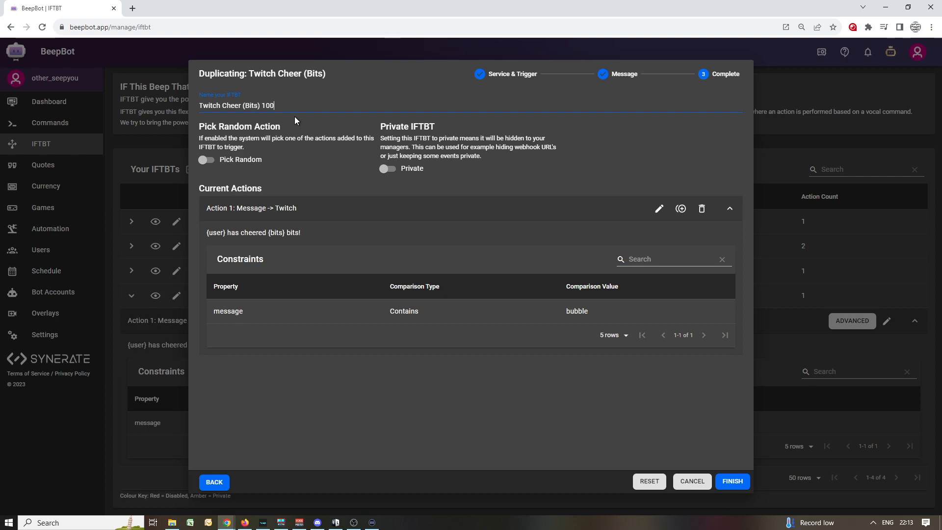
pyautogui.click(739, 488)
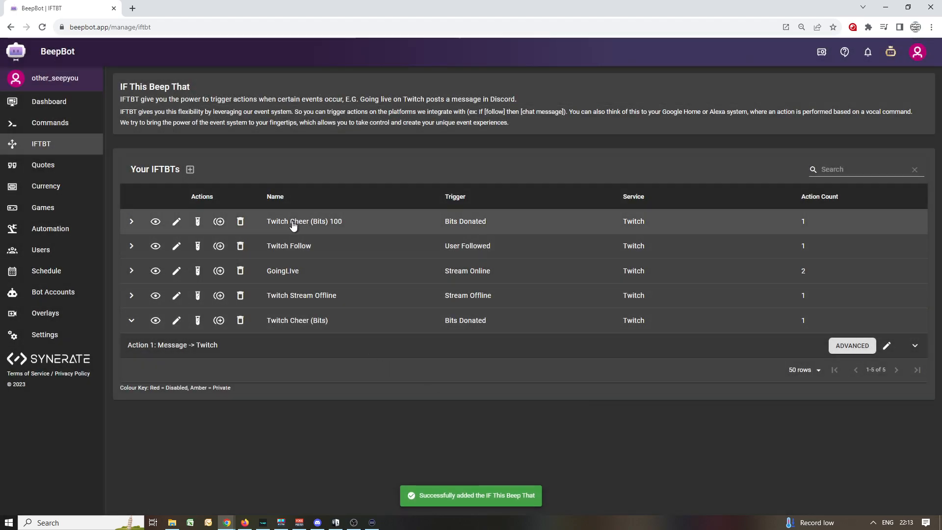
# Delete the message constraint in the advanced options of the Twitch Cheer (Bits) 100 message action.
pyautogui.click(132, 221)
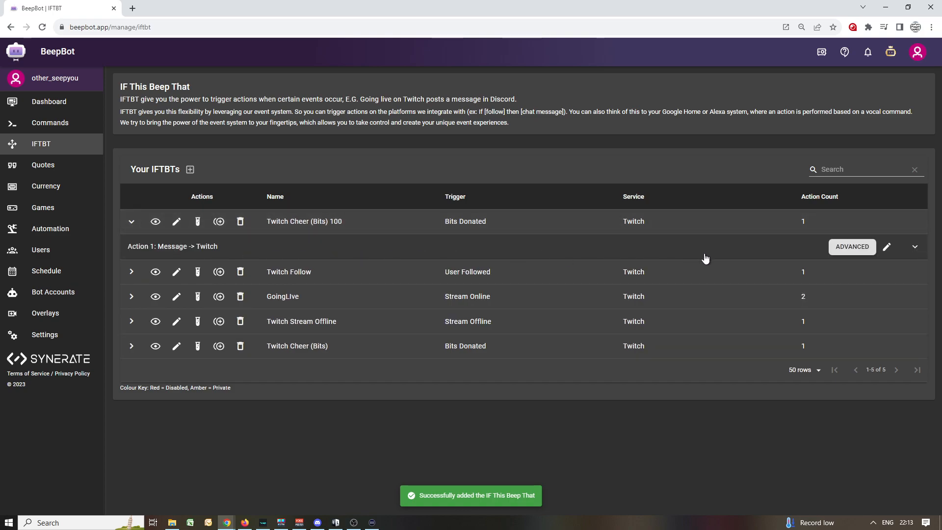
pyautogui.click(852, 246)
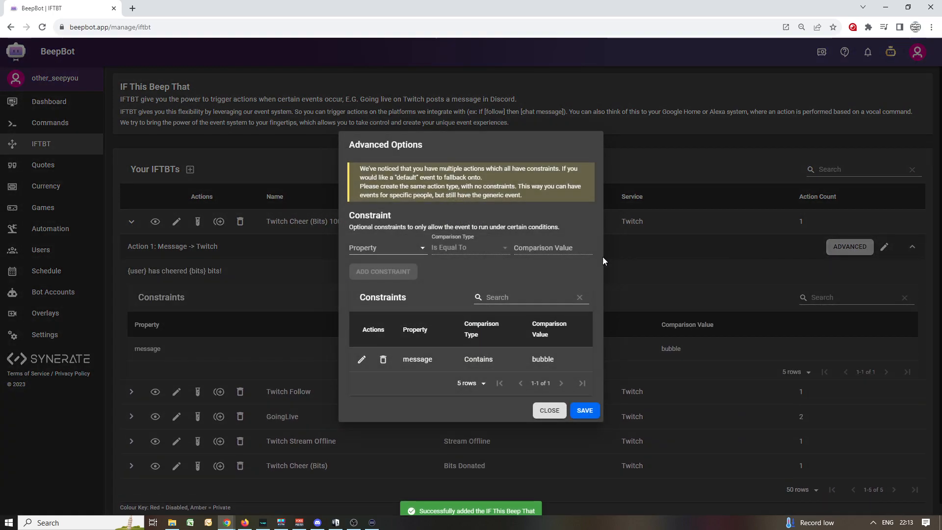
pyautogui.click(383, 360)
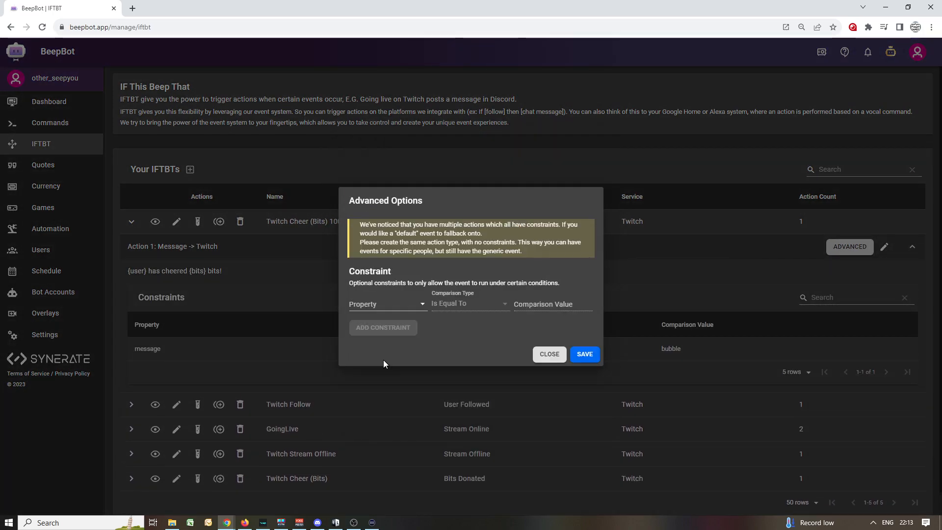
# Add and save a constraint on the Twitch Cheer (Bits) 100 message action: property Bits, comparison Is Equal To, value 100.
pyautogui.click(380, 307)
pyautogui.click(366, 303)
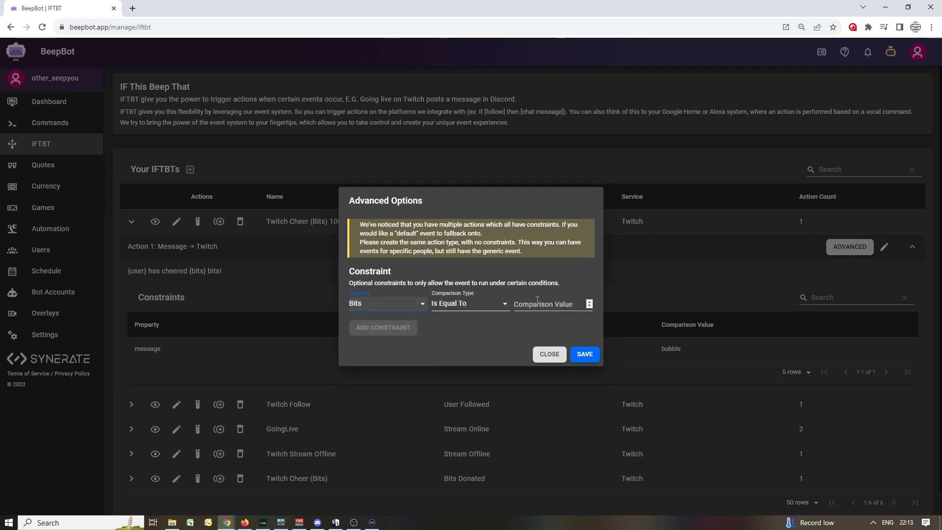
pyautogui.click(538, 301)
pyautogui.write('100')
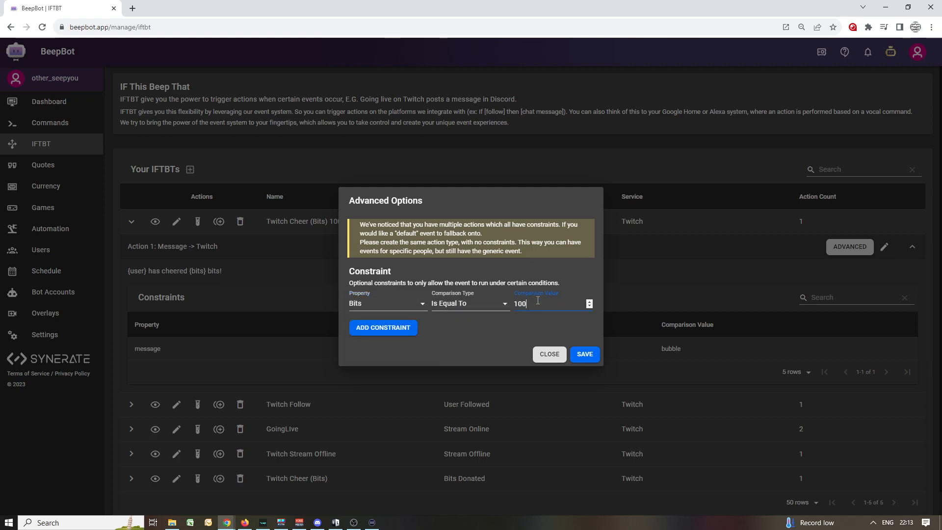
pyautogui.click(384, 330)
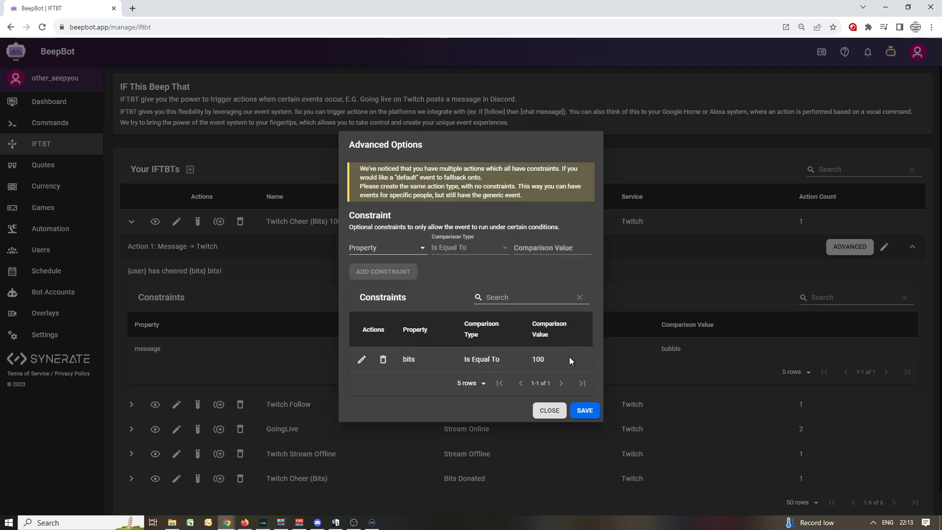
pyautogui.click(583, 411)
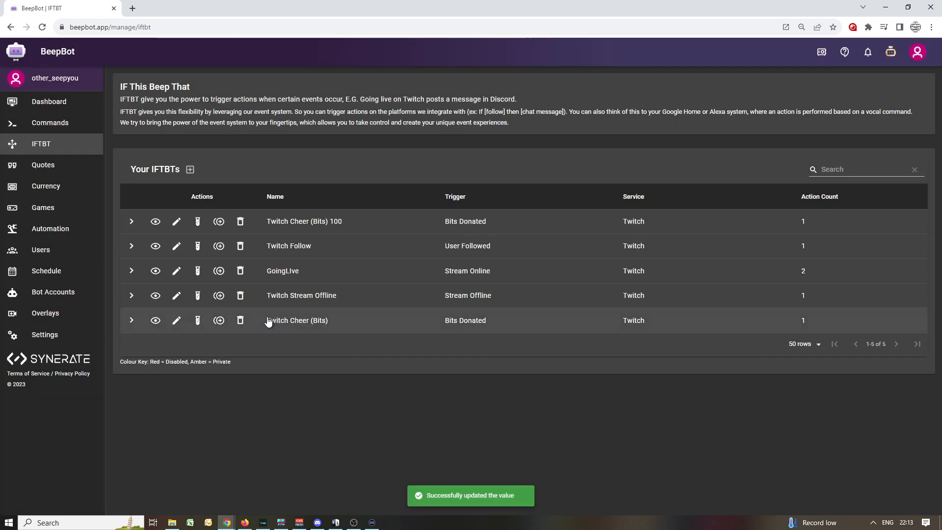
# Review the stored constraints of the original Twitch Cheer (Bits) message action in its advanced options.
pyautogui.click(131, 321)
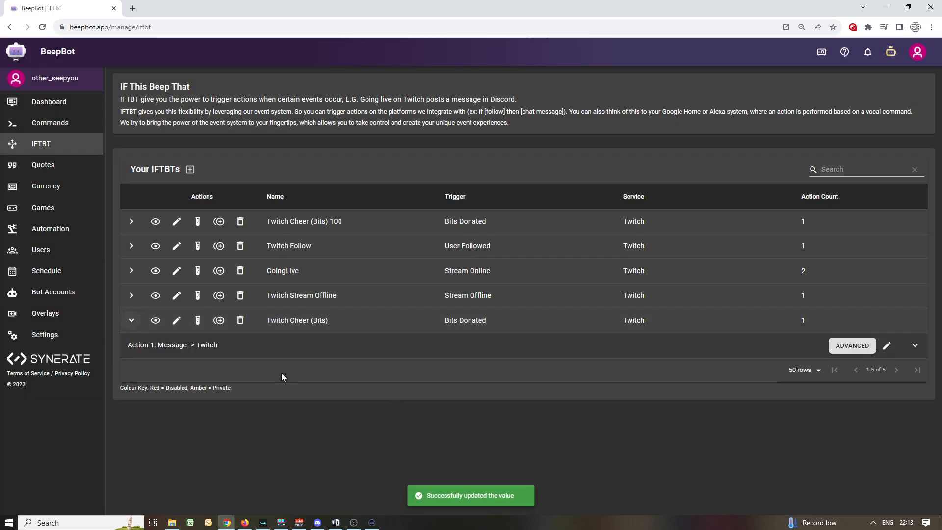
pyautogui.click(842, 346)
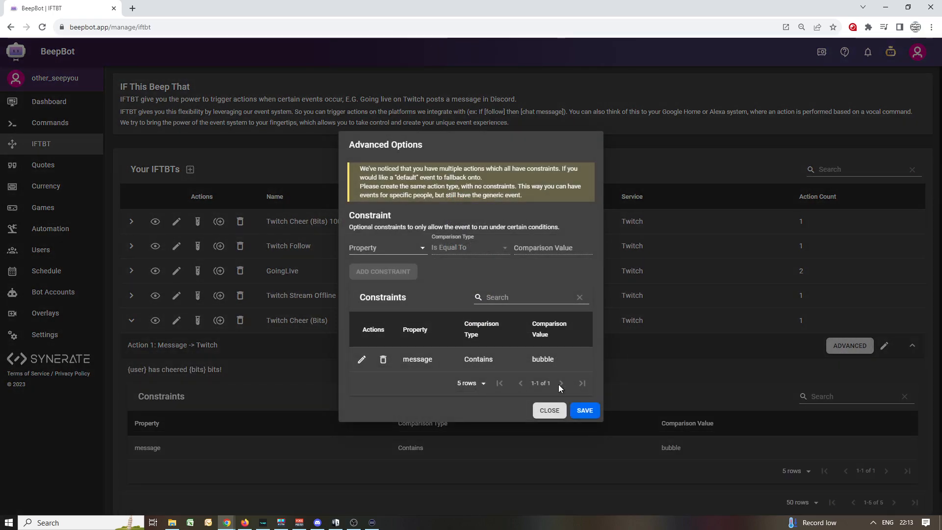
pyautogui.click(550, 411)
# Review the constraints of the Twitch Cheer (Bits) 100 message action and the notice about a fallback event without constraints.
pyautogui.click(131, 221)
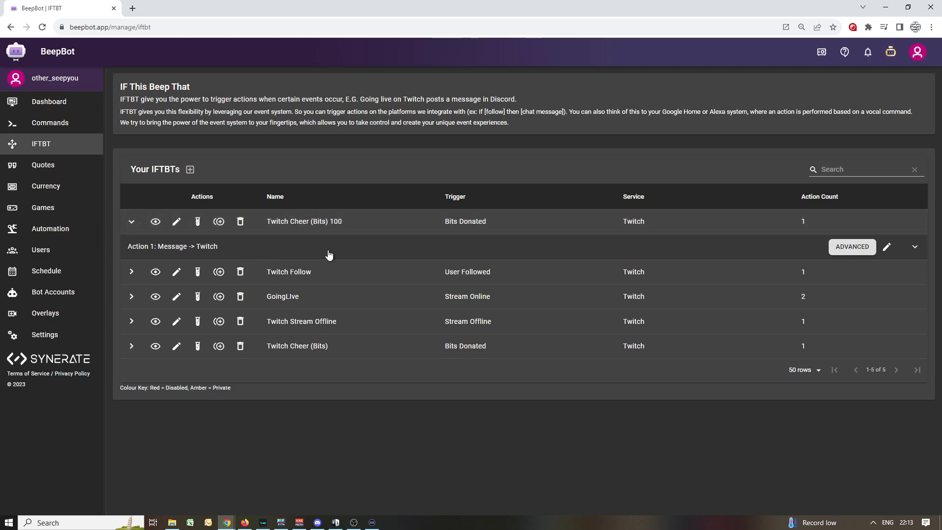
pyautogui.click(840, 249)
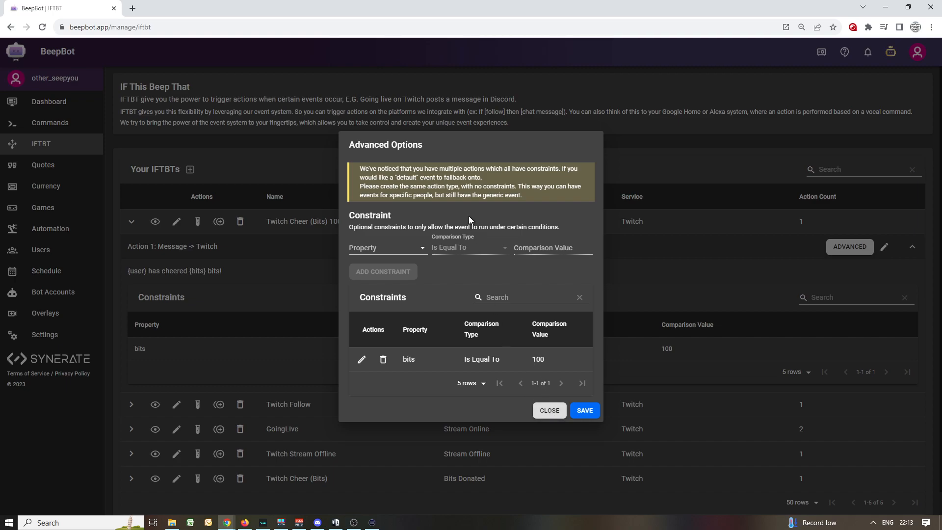
pyautogui.moveTo(461, 186); pyautogui.dragTo(518, 187)
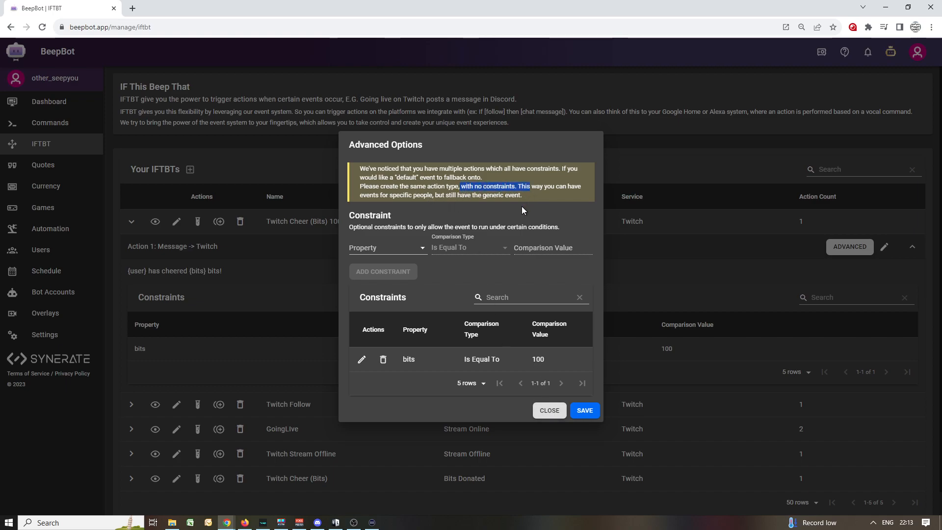
pyautogui.click(549, 411)
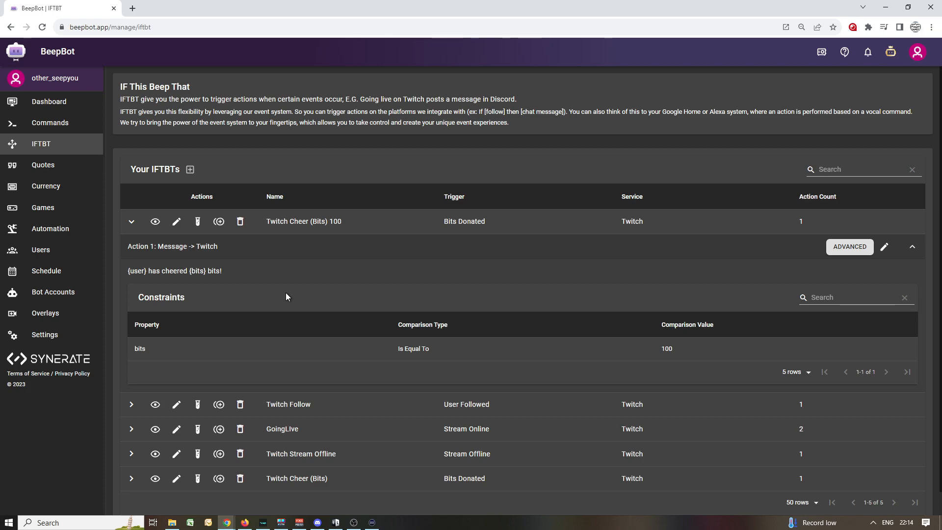
# Examine which properties a new constraint on the Twitch Cheer (Bits) 100 message action can use, leaving the advanced options without saving.
pyautogui.click(845, 249)
pyautogui.click(381, 245)
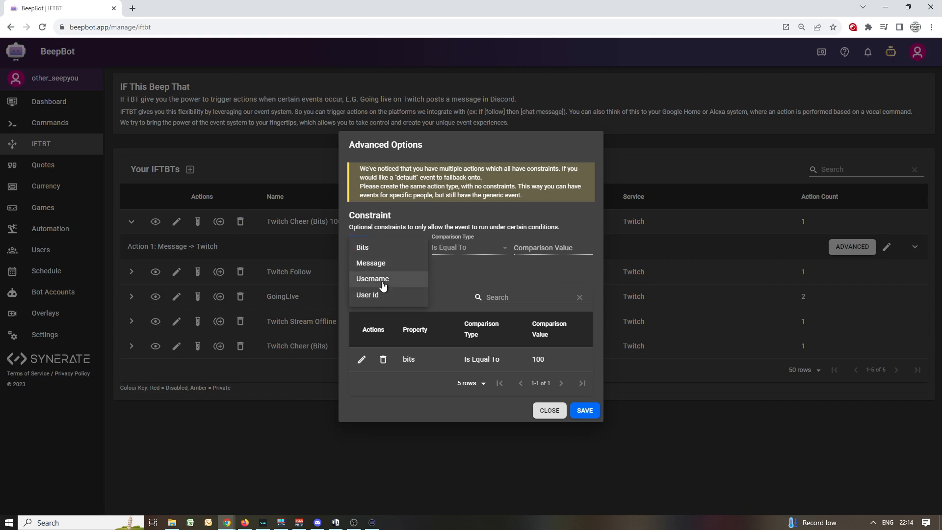
pyautogui.click(549, 410)
pyautogui.click(550, 412)
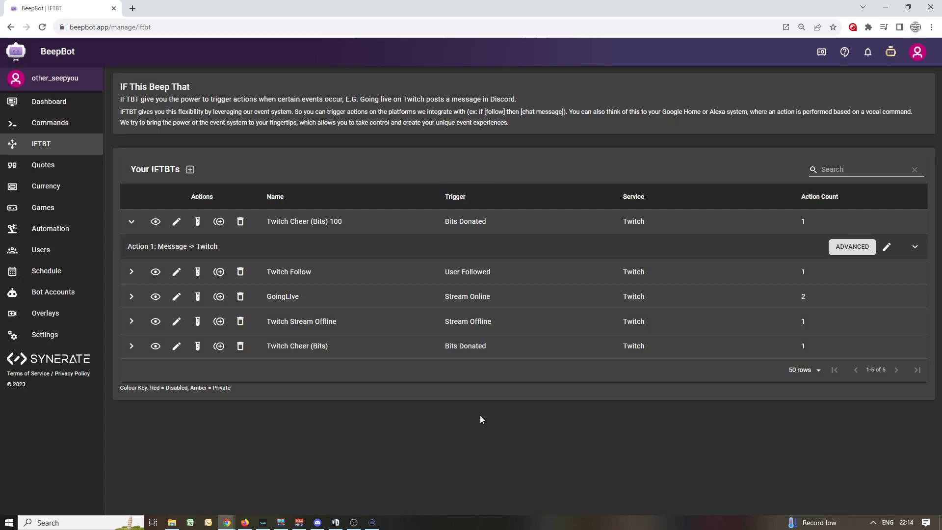